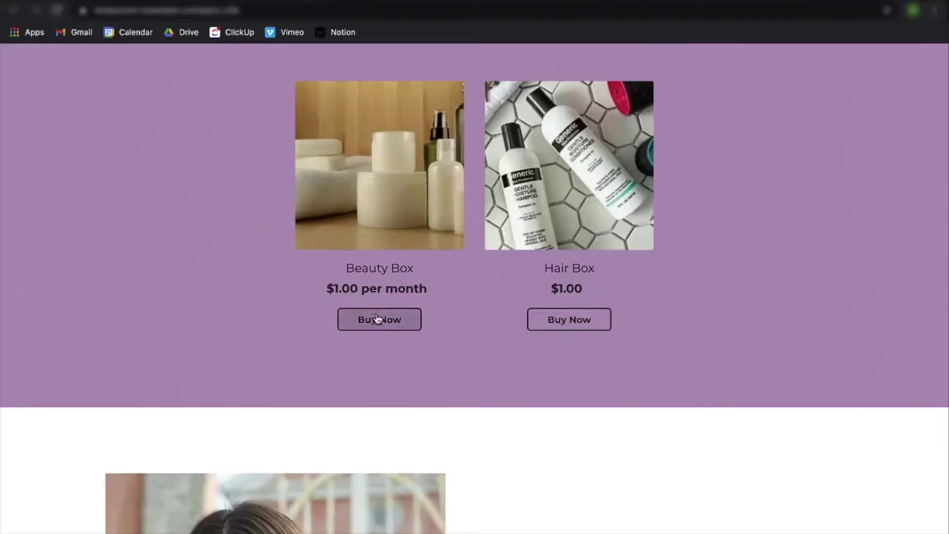
View the Beauty Box storefront page offering Buy One Time or Subscribe at $1.00.
left_click(378, 319)
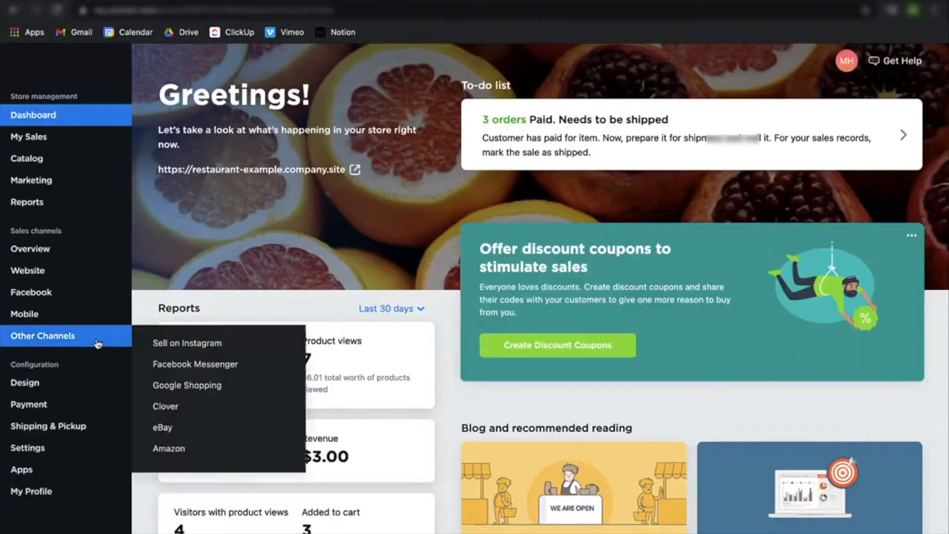
Return to the store's admin dashboard from the left sidebar.
left_click(28, 404)
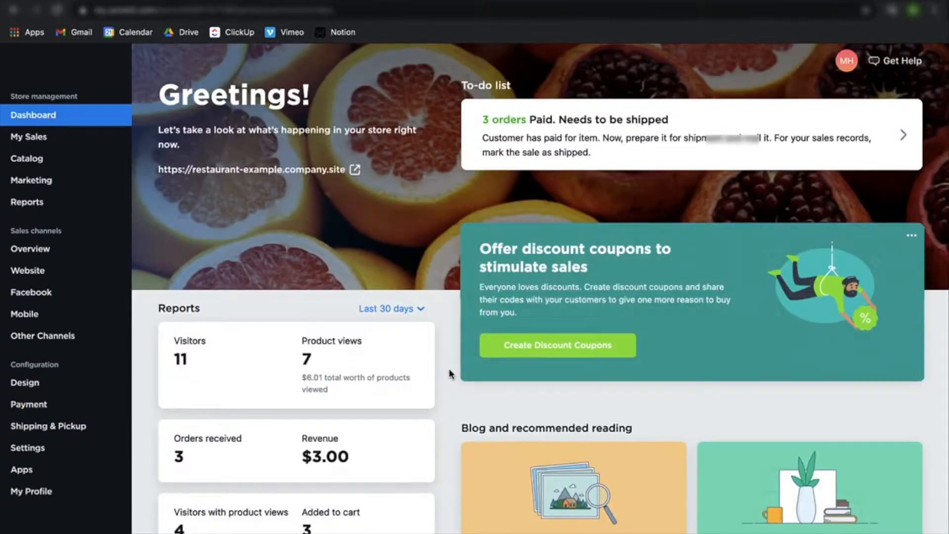
Turn Allow subscriptions On in Settings > General > Cart & Checkout and save the change.
left_click(45, 450)
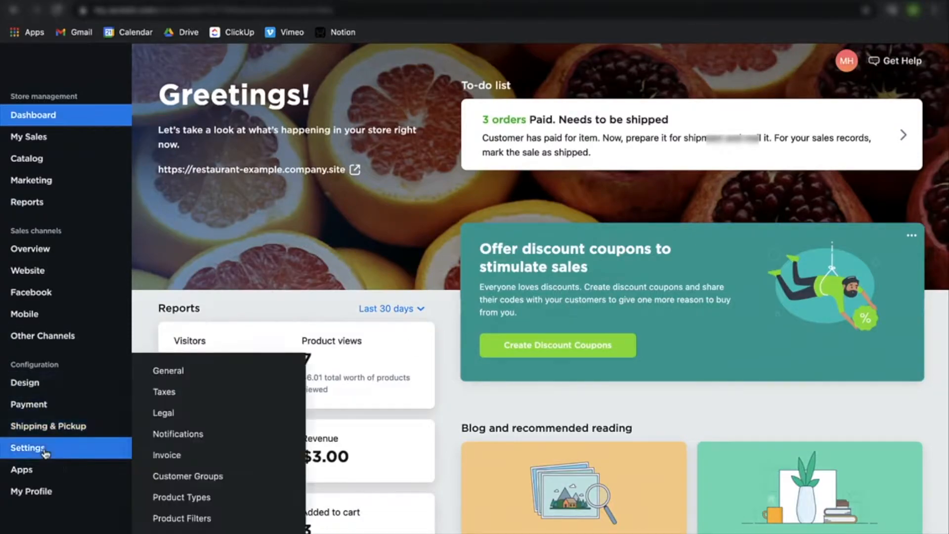
left_click(171, 378)
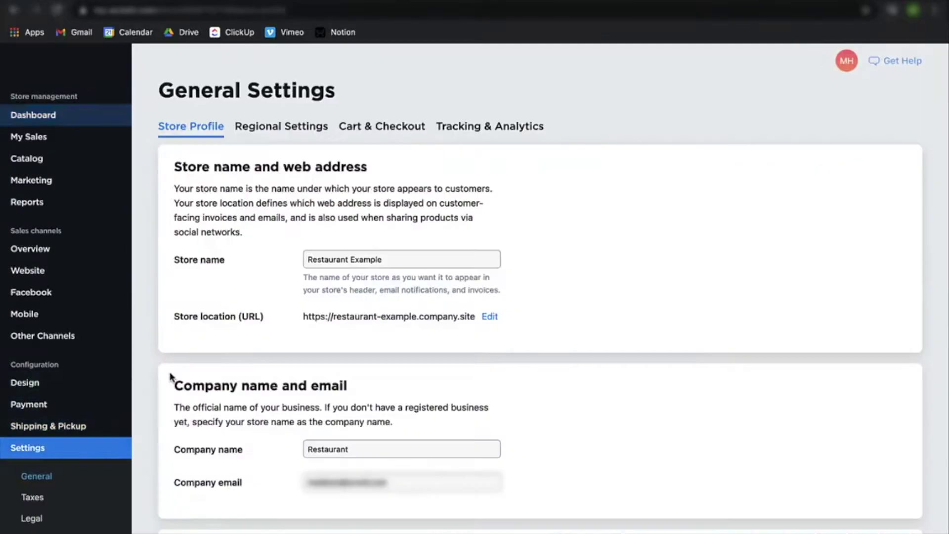
left_click(378, 127)
scroll(404, 401, "down", 5)
scroll(405, 400, "down", 5)
scroll(404, 400, "down", 5)
scroll(404, 400, "down", 3)
scroll(405, 400, "down", 3)
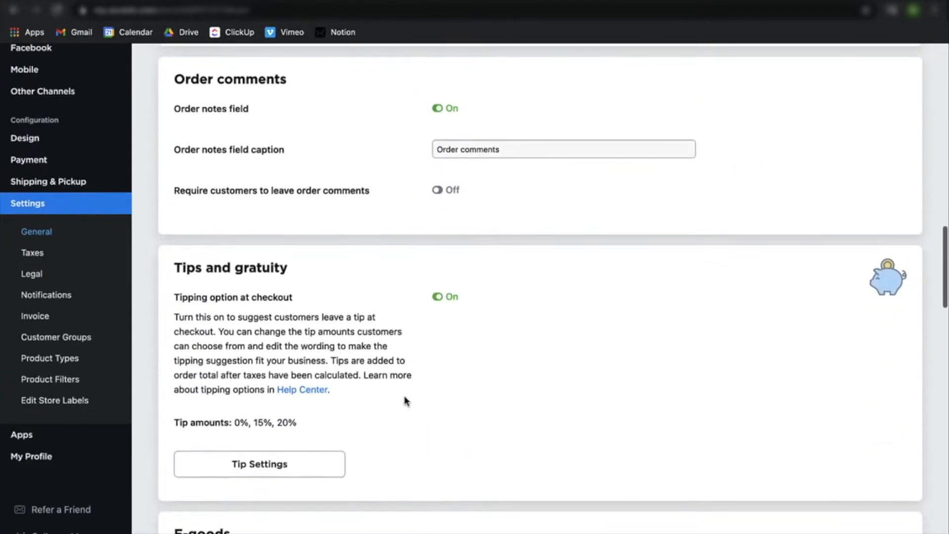
scroll(405, 400, "down", 3)
scroll(405, 400, "down", 5)
scroll(405, 400, "down", 2)
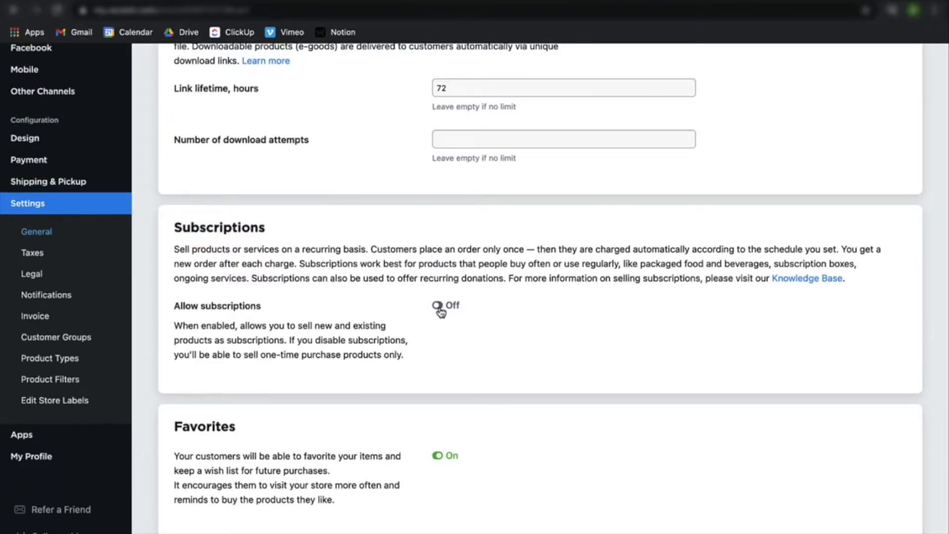
left_click(440, 307)
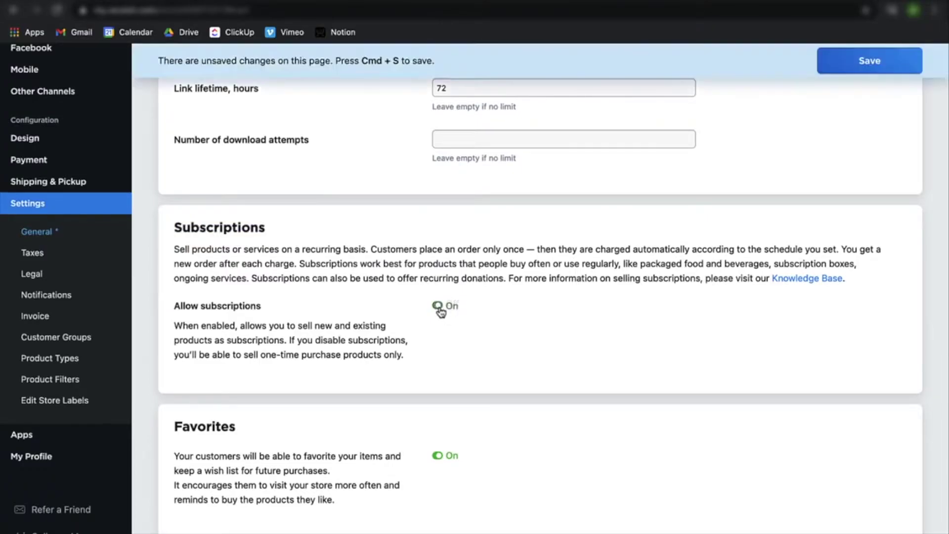
left_click(861, 60)
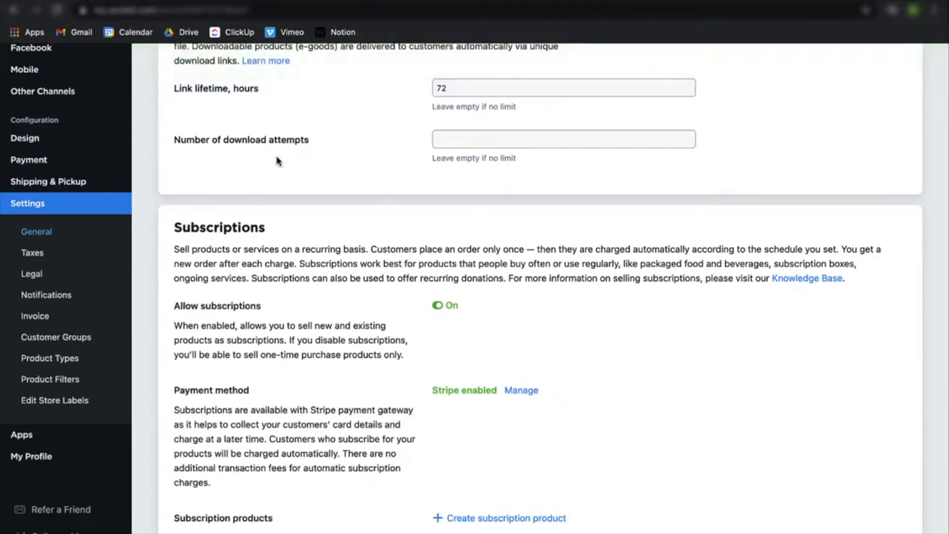
scroll(193, 155, "up", 10)
scroll(200, 153, "up", 8)
scroll(199, 154, "up", 1)
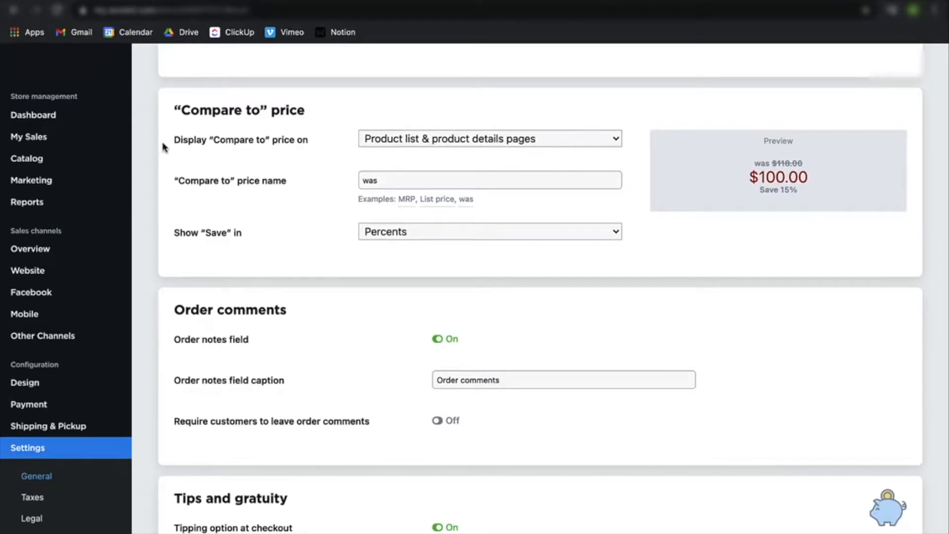
mouse_move(27, 158)
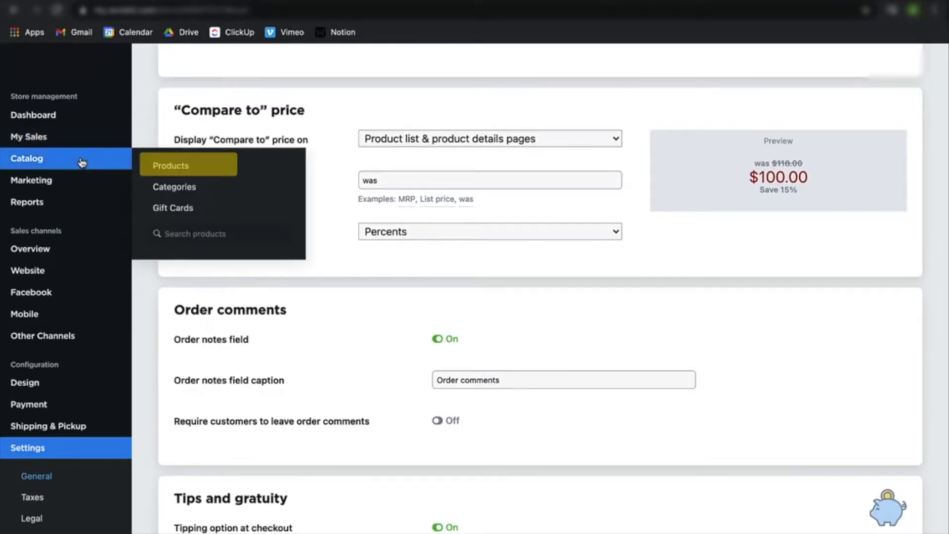
Open Beauty Box (SKU 00003, $1.00) from Catalog > Products and reveal its subscription selling option.
left_click(171, 165)
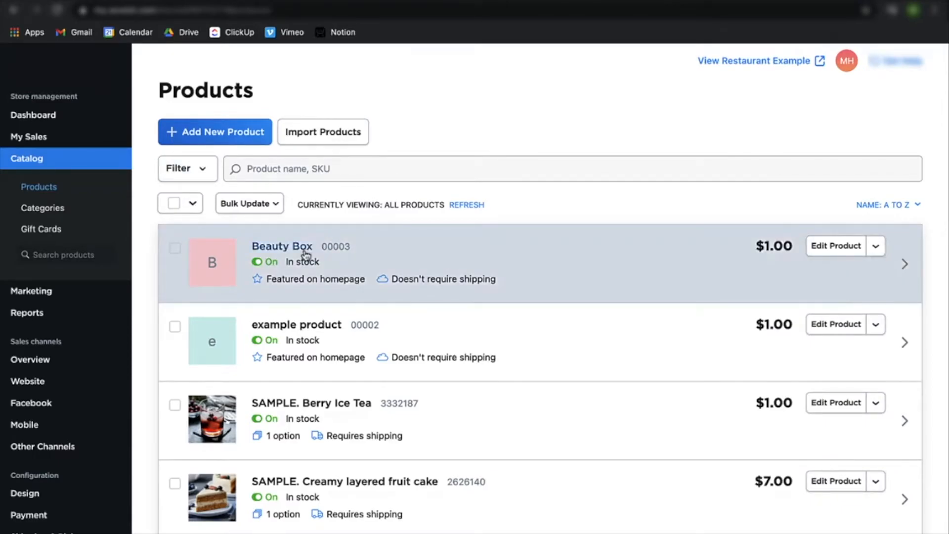
left_click(305, 255)
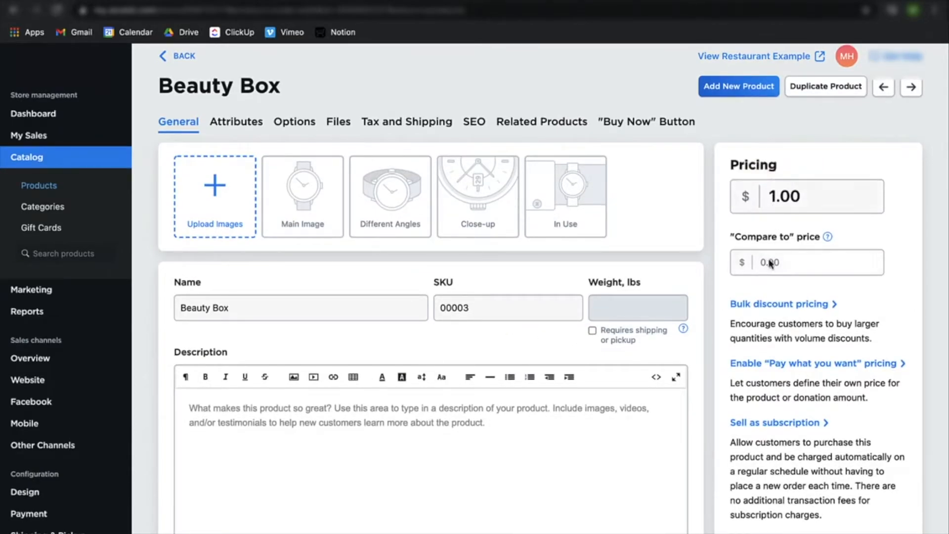
left_click(775, 424)
Enable Sell as subscription for Beauty Box with a Once per month billing period and save.
left_click(845, 424)
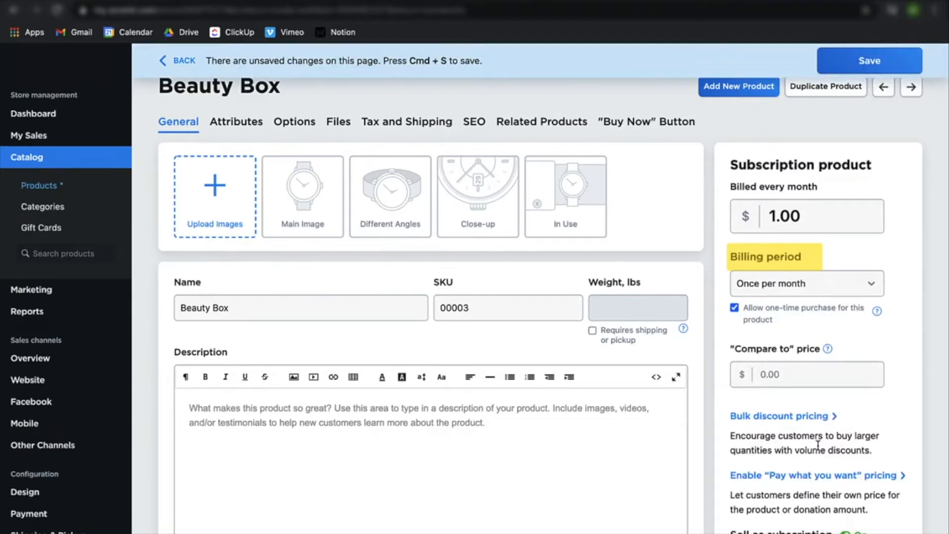
left_click(859, 285)
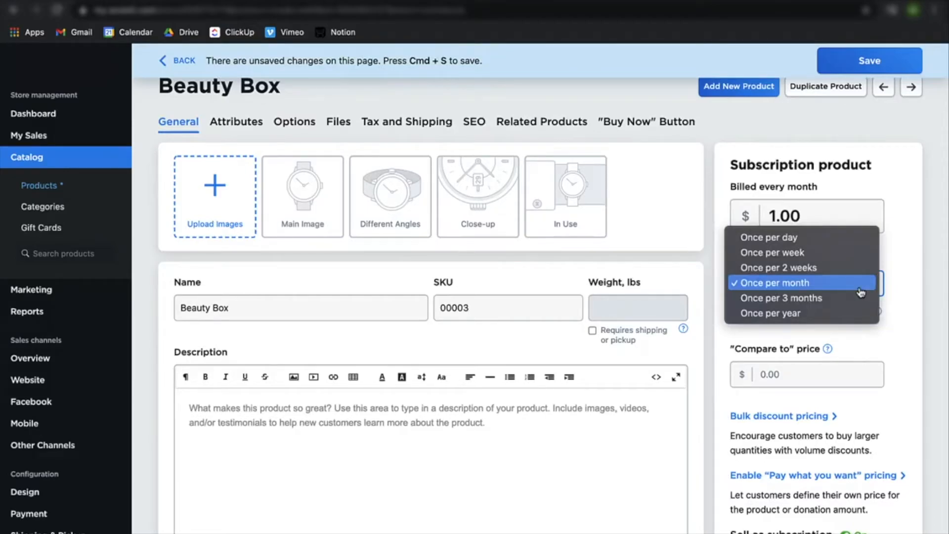
left_click(860, 284)
scroll(787, 319, "down", 1)
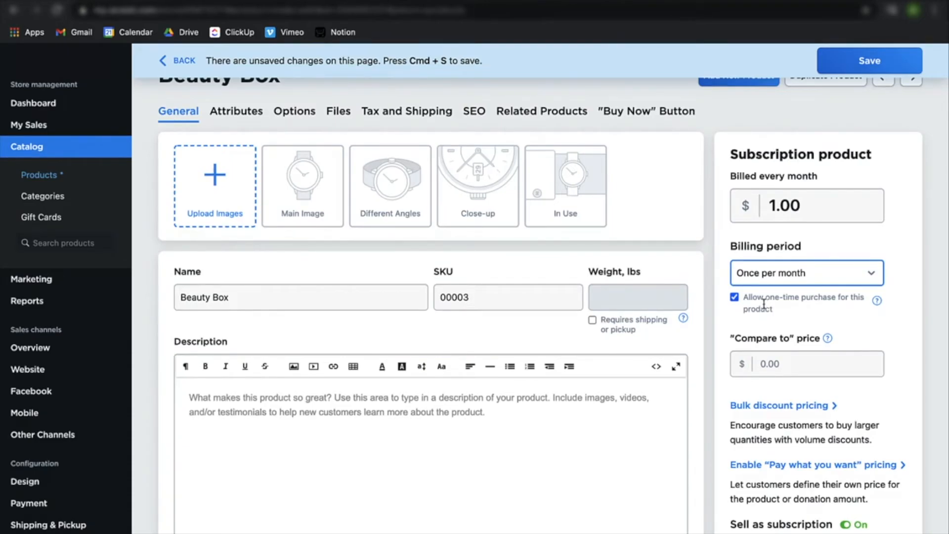
left_click(885, 63)
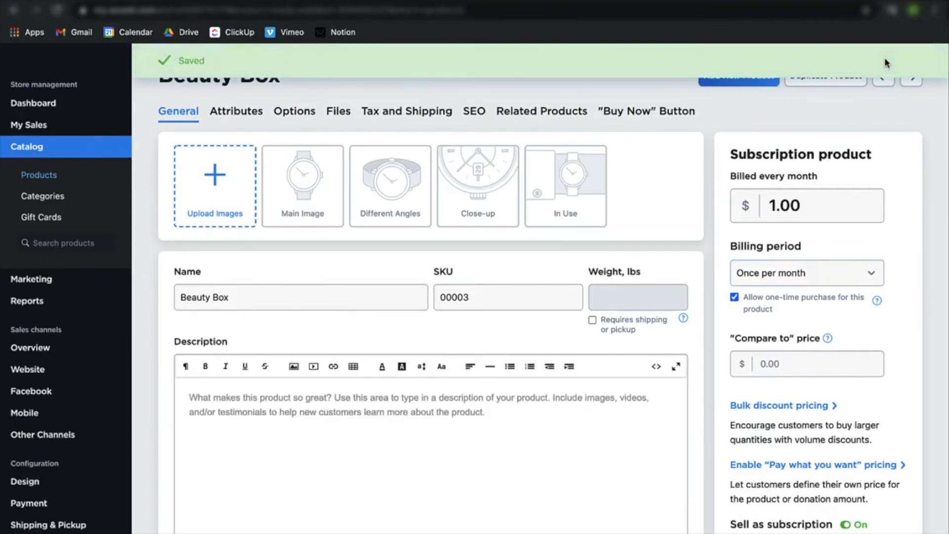